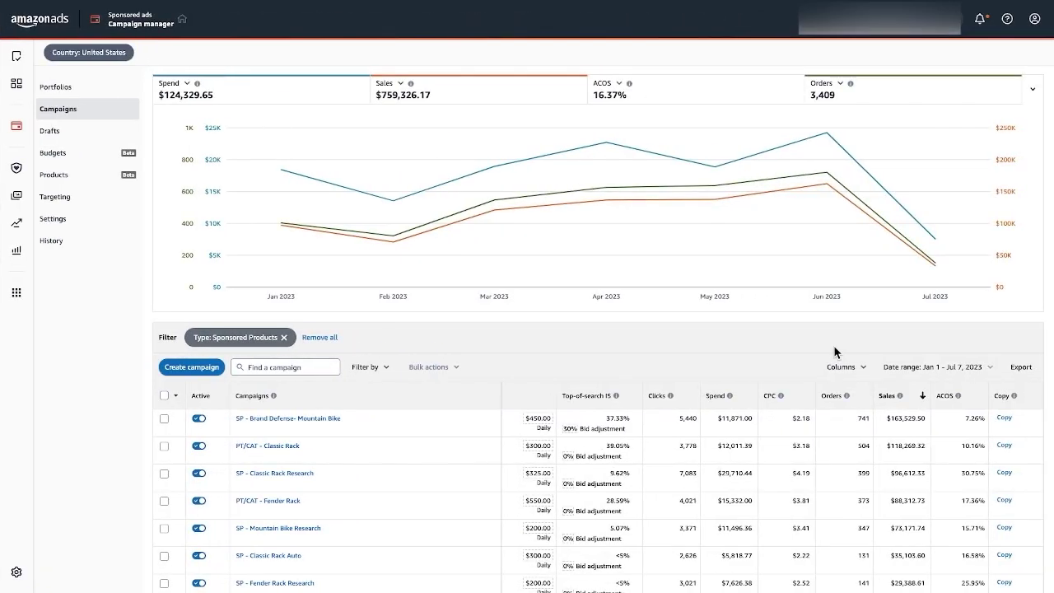
Review the Sponsored Products campaign list, comparing top-of-search impression share, spend, sales and ACOS across campaigns
{"action": "scroll", "coordinate": [833, 282], "scroll_direction": "down", "scroll_amount": 2}
{"action": "scroll", "coordinate": [838, 345], "scroll_direction": "up", "scroll_amount": 2}
{"action": "scroll", "coordinate": [834, 351], "scroll_direction": "down", "scroll_amount": 1}
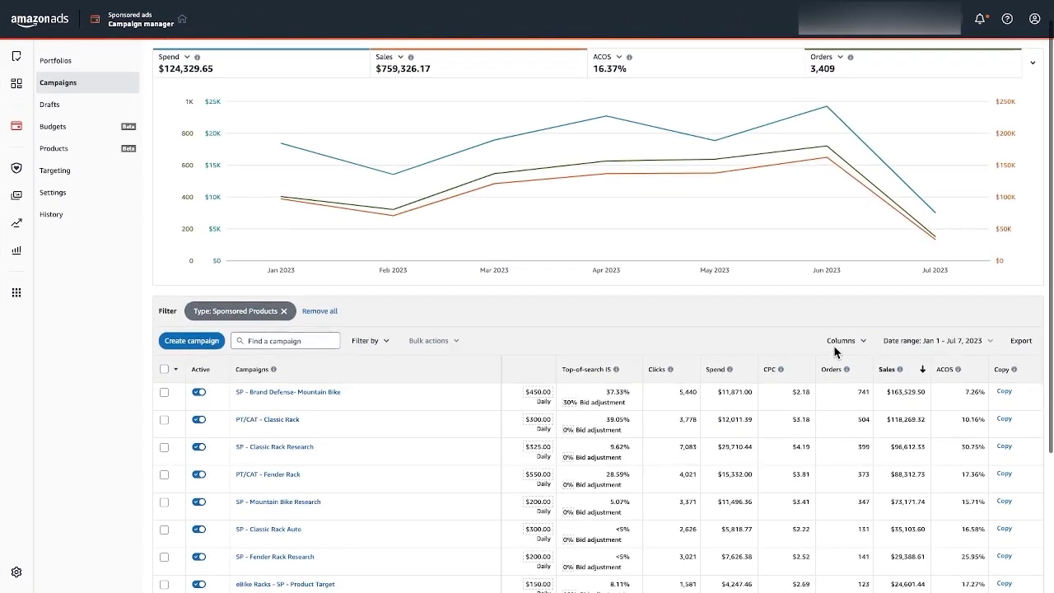
{"action": "scroll", "coordinate": [834, 352], "scroll_direction": "down", "scroll_amount": 1}
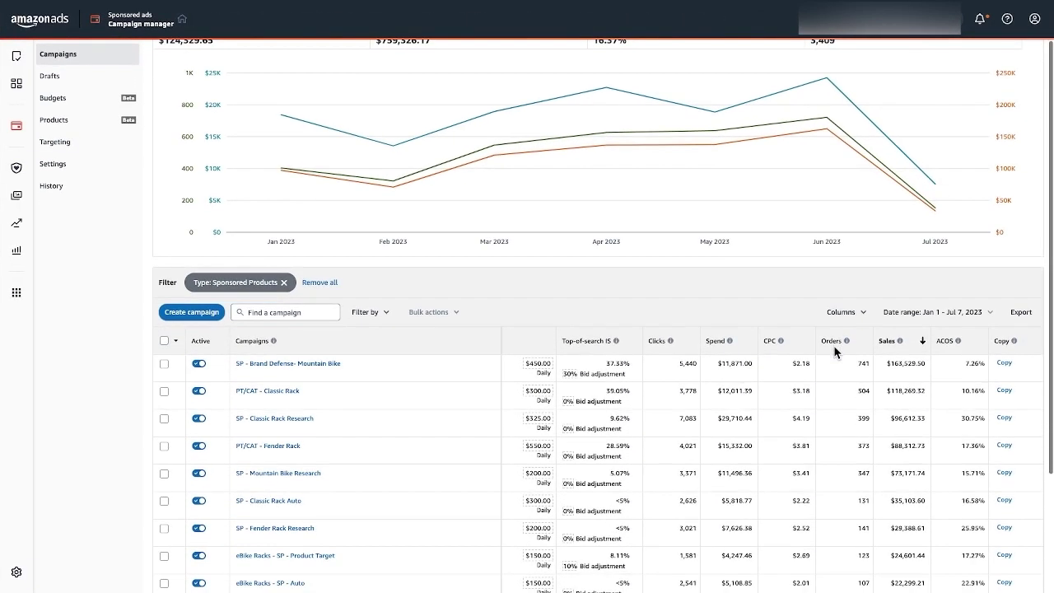
{"action": "scroll", "coordinate": [834, 352], "scroll_direction": "up", "scroll_amount": 1}
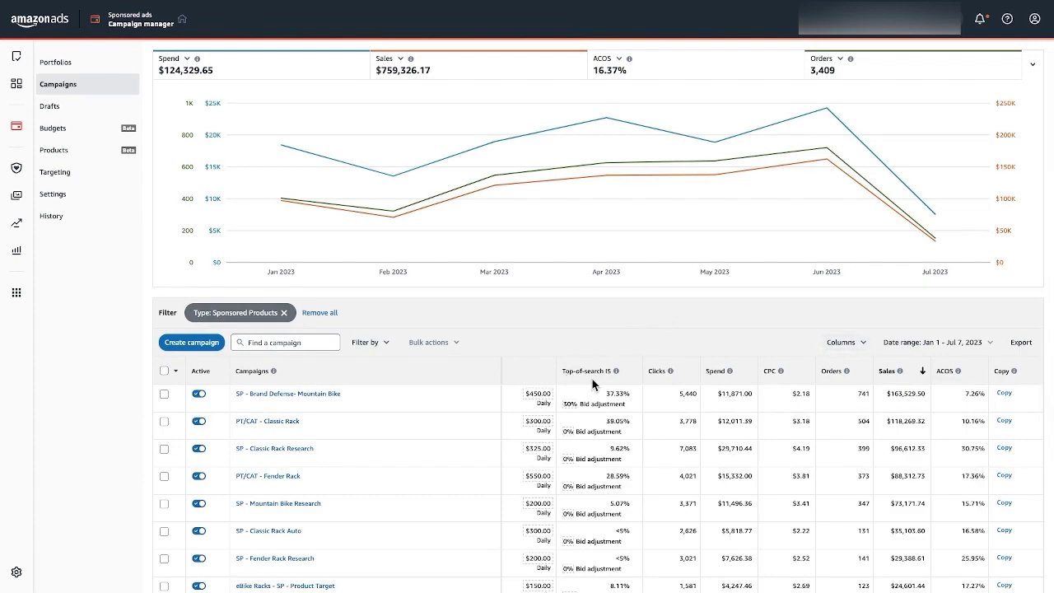
{"action": "left_click", "coordinate": [615, 370]}
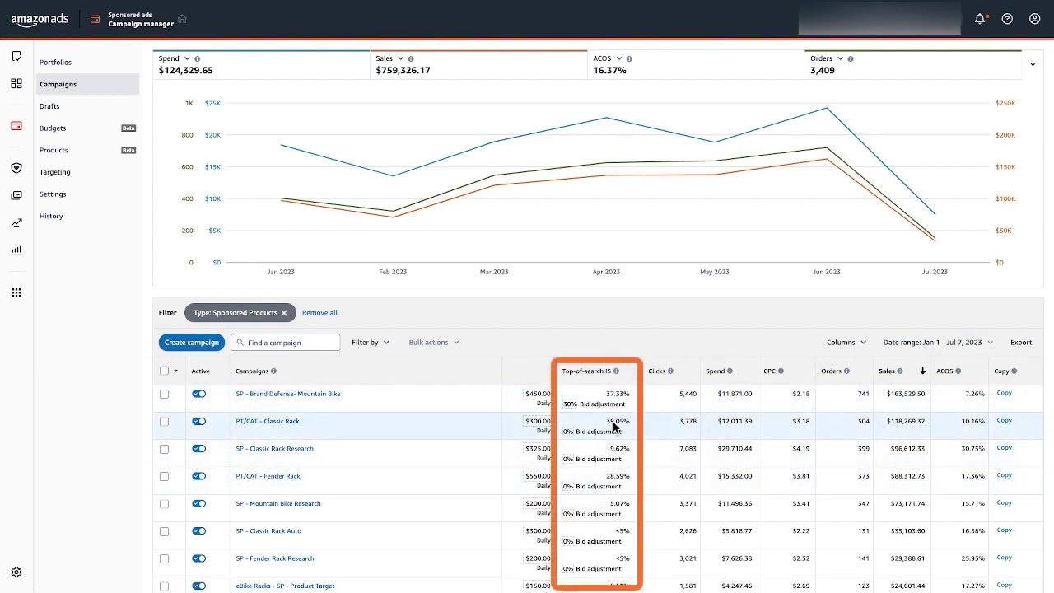
{"action": "scroll", "coordinate": [614, 425], "scroll_direction": "down", "scroll_amount": 1}
{"action": "scroll", "coordinate": [616, 419], "scroll_direction": "up", "scroll_amount": 1}
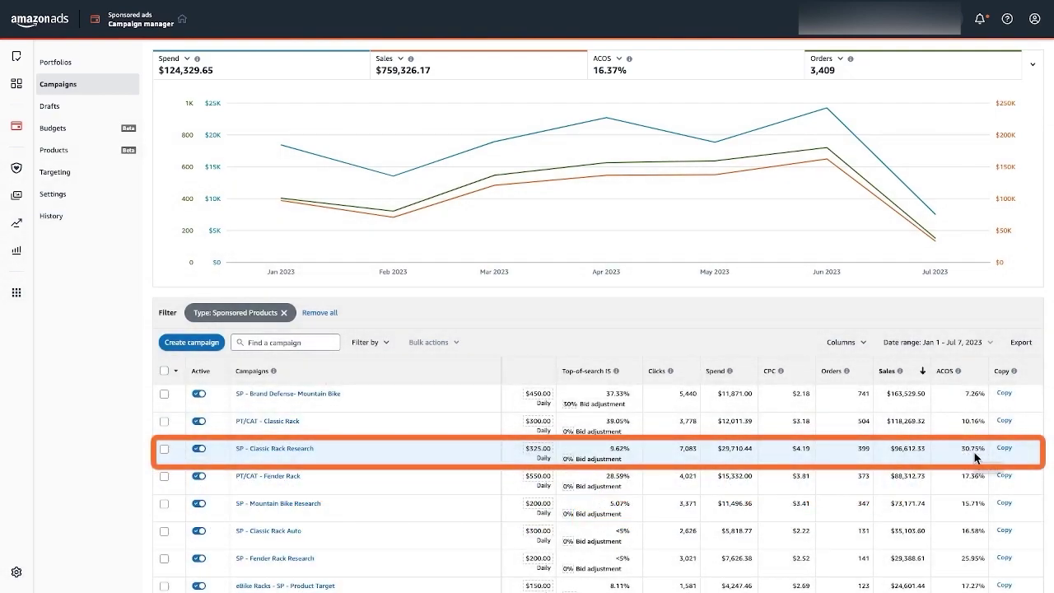
{"action": "scroll", "coordinate": [622, 451], "scroll_direction": "down", "scroll_amount": 1}
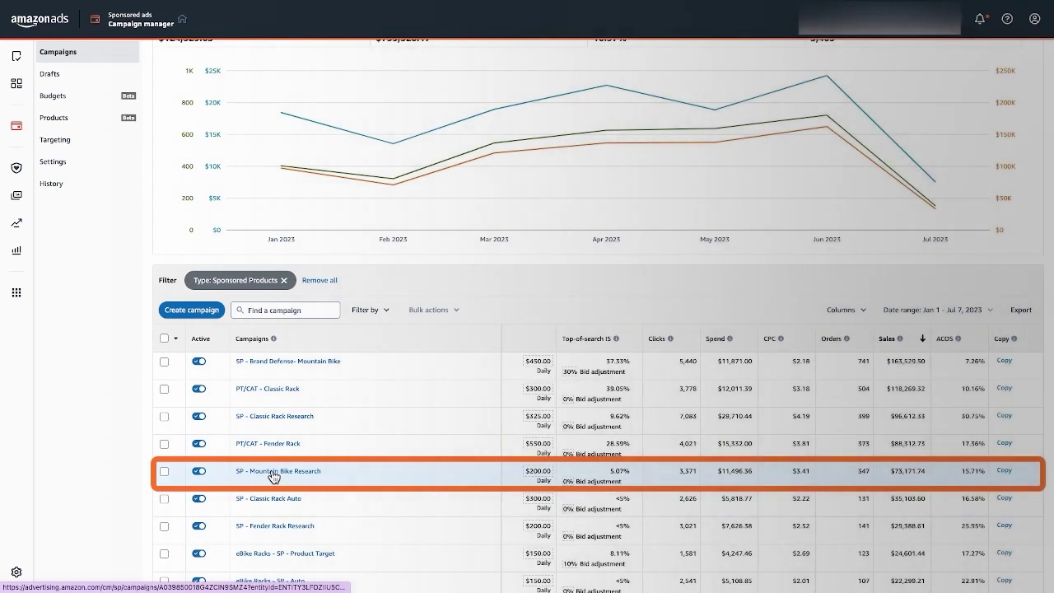
Open the targeting keywords of the Mountain Bike ad group in the SP - Mountain Bike Research campaign and review their match types
{"action": "left_click", "coordinate": [272, 474]}
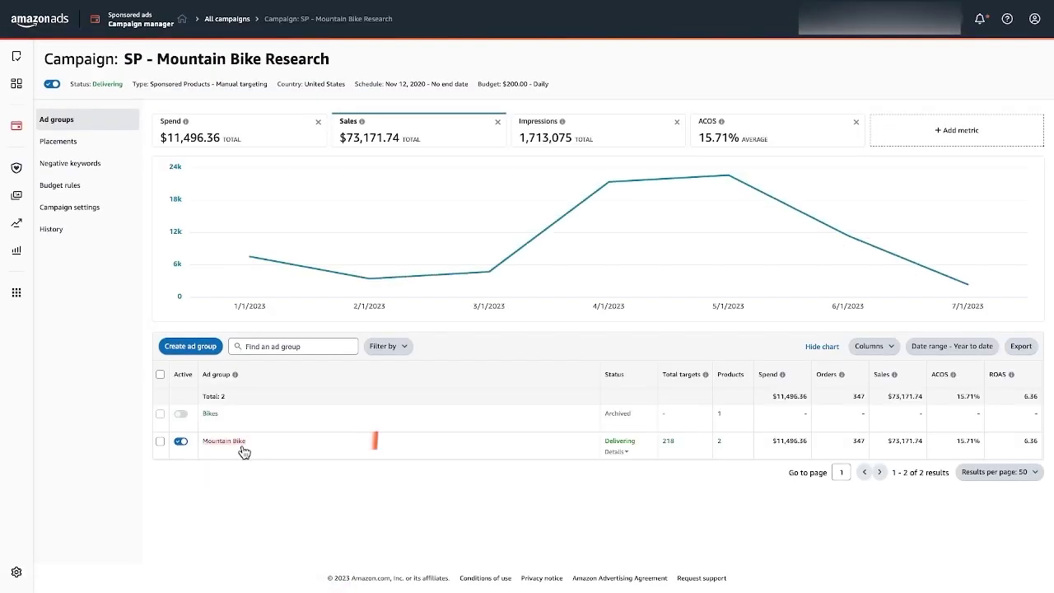
{"action": "left_click", "coordinate": [224, 441]}
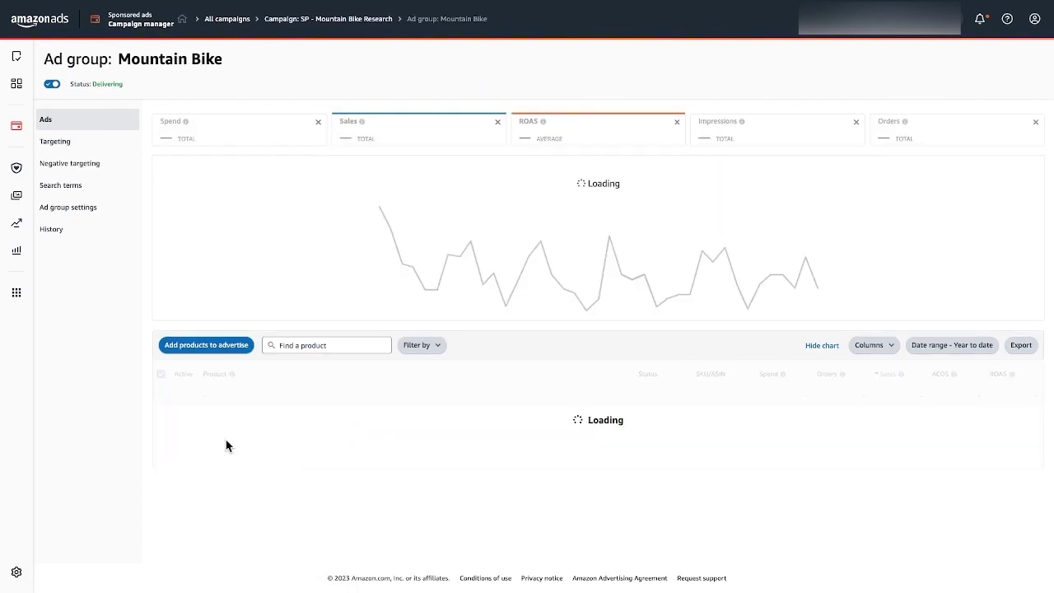
{"action": "left_click", "coordinate": [71, 146]}
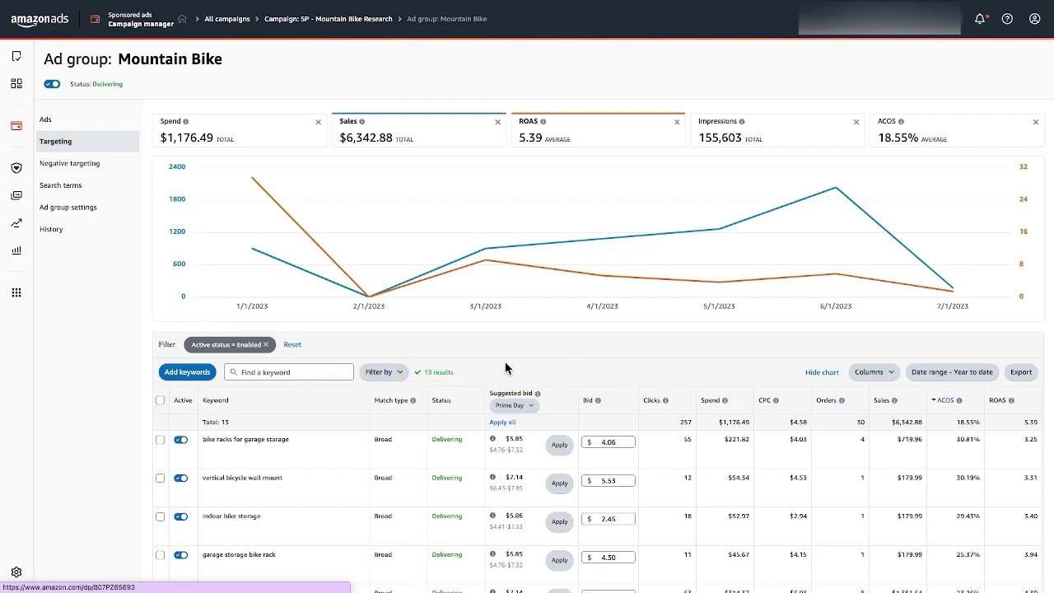
{"action": "scroll", "coordinate": [390, 494], "scroll_direction": "down", "scroll_amount": 2}
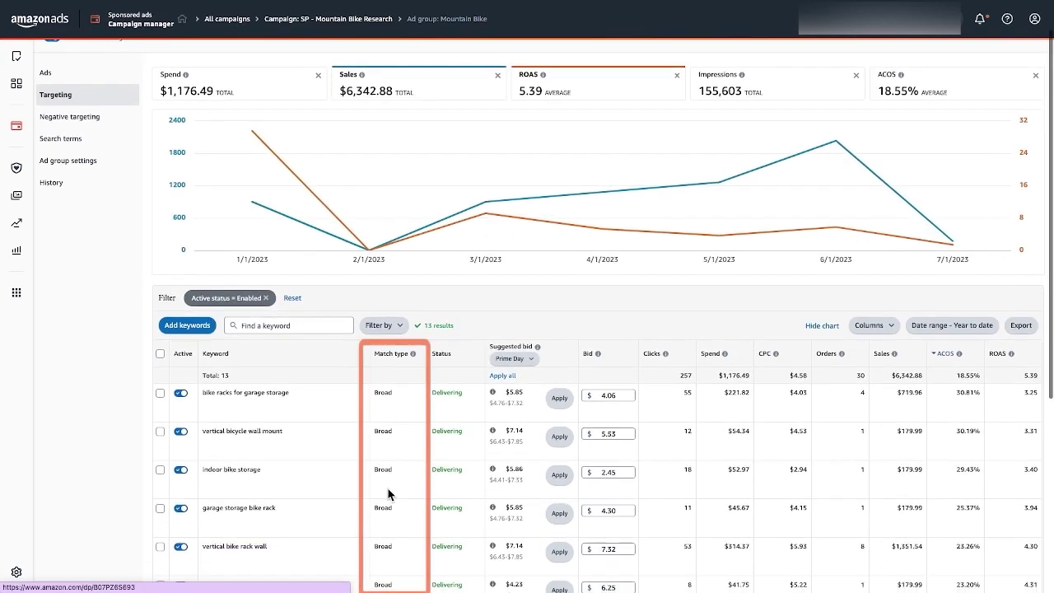
{"action": "scroll", "coordinate": [389, 494], "scroll_direction": "up", "scroll_amount": 3}
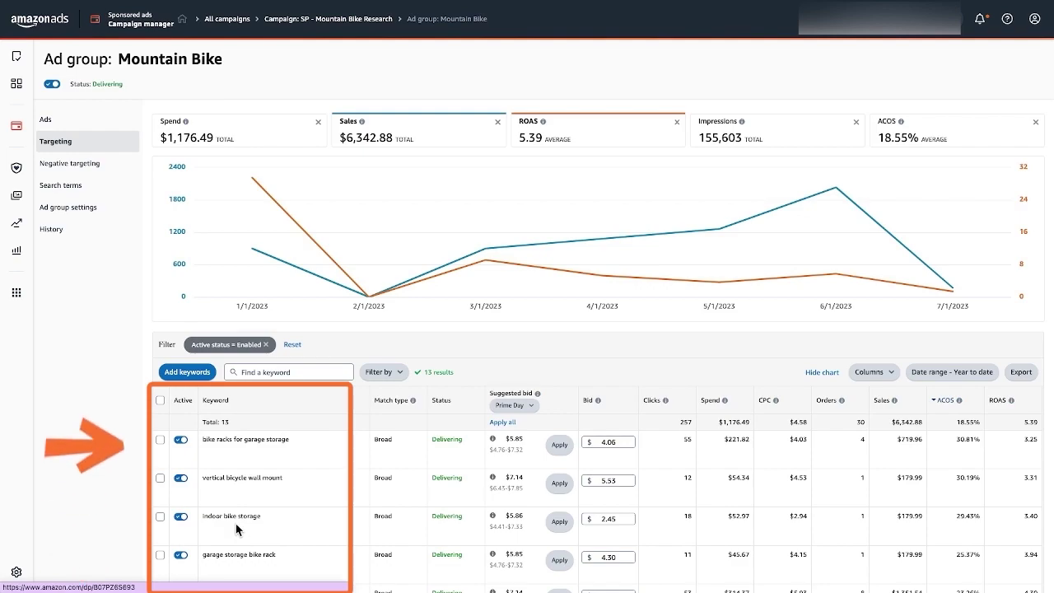
Start adding keywords to the Mountain Bike ad group and check the available bid options
{"action": "left_click", "coordinate": [186, 372]}
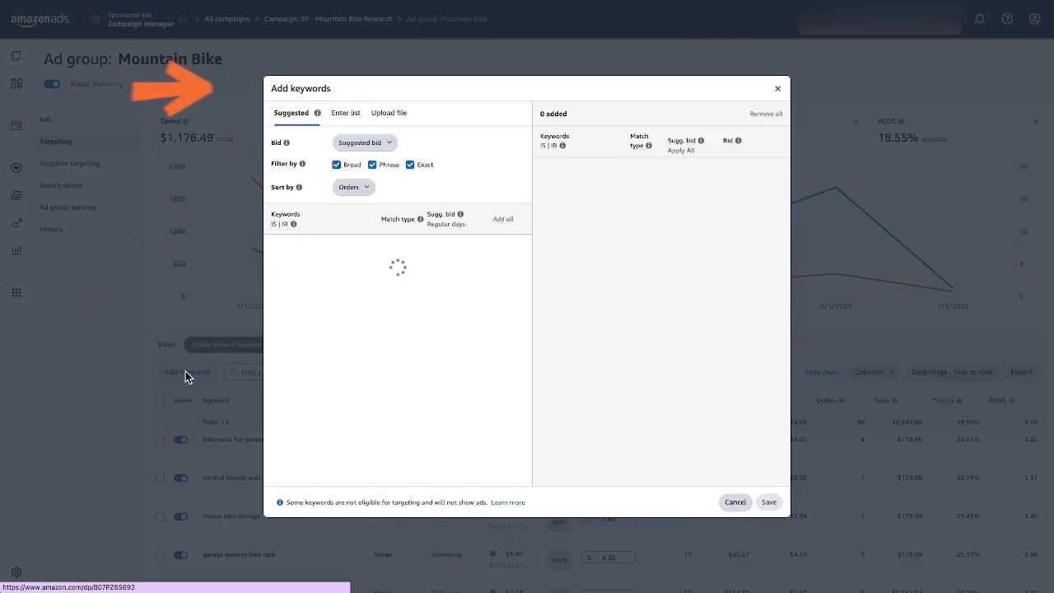
{"action": "left_click", "coordinate": [387, 144]}
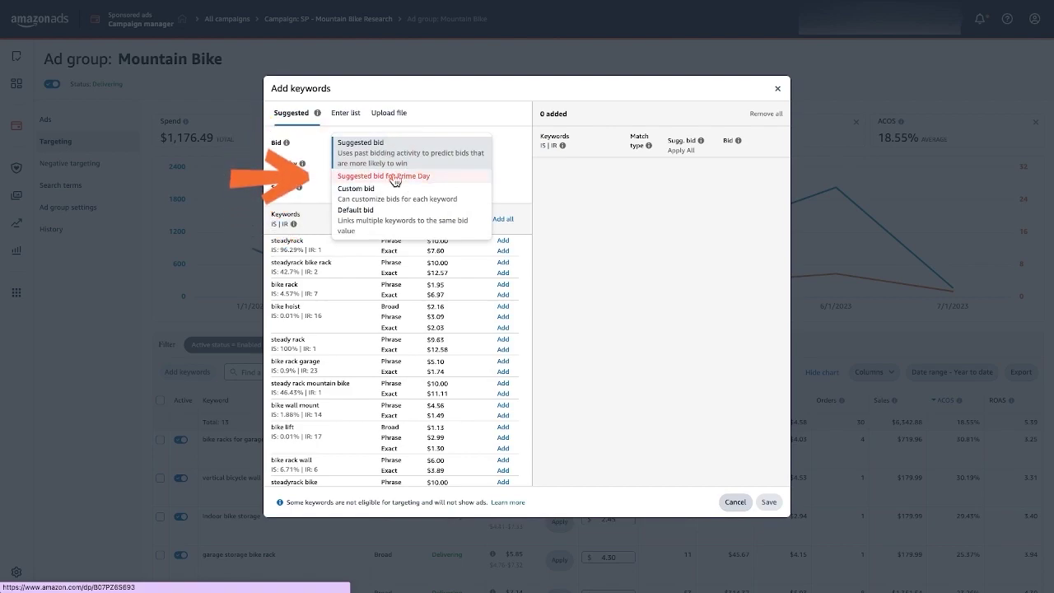
{"action": "left_click", "coordinate": [504, 170]}
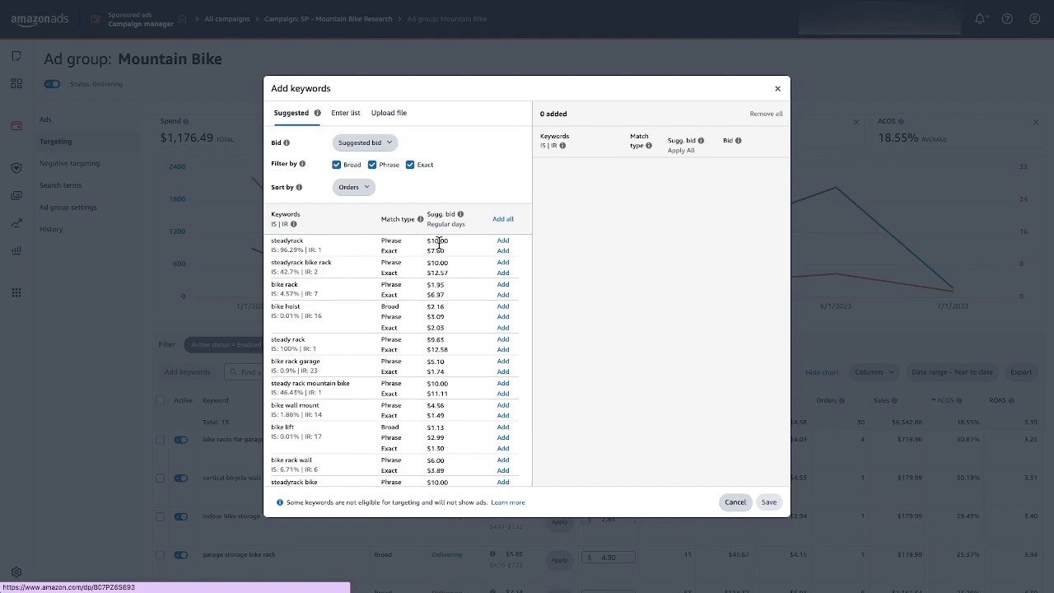
Preview the keyword suggestions with Suggested bid for Prime Day and return the bid option to Suggested bid
{"action": "left_click", "coordinate": [379, 146]}
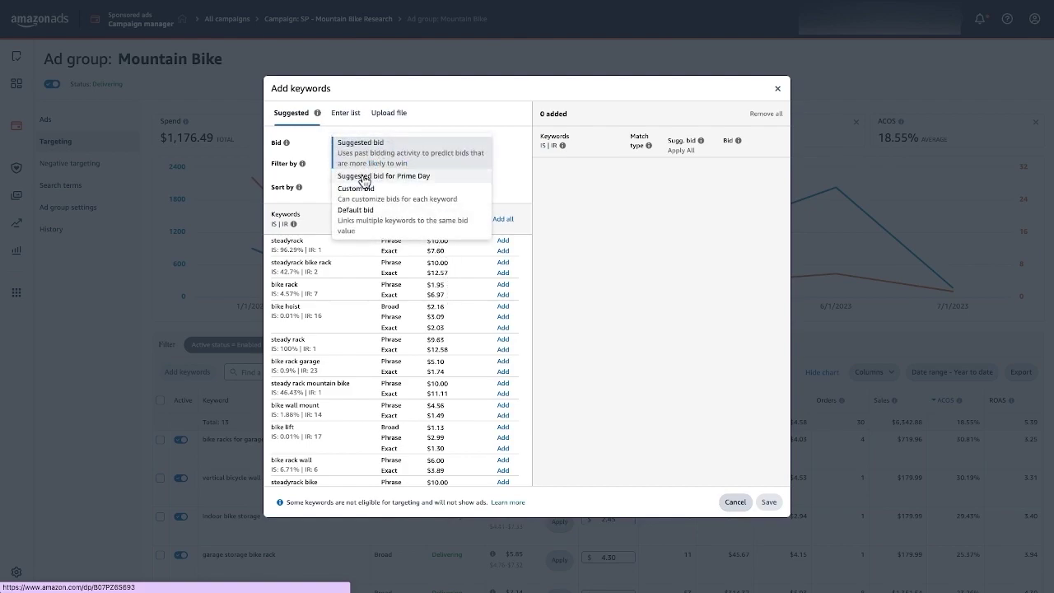
{"action": "left_click", "coordinate": [365, 173]}
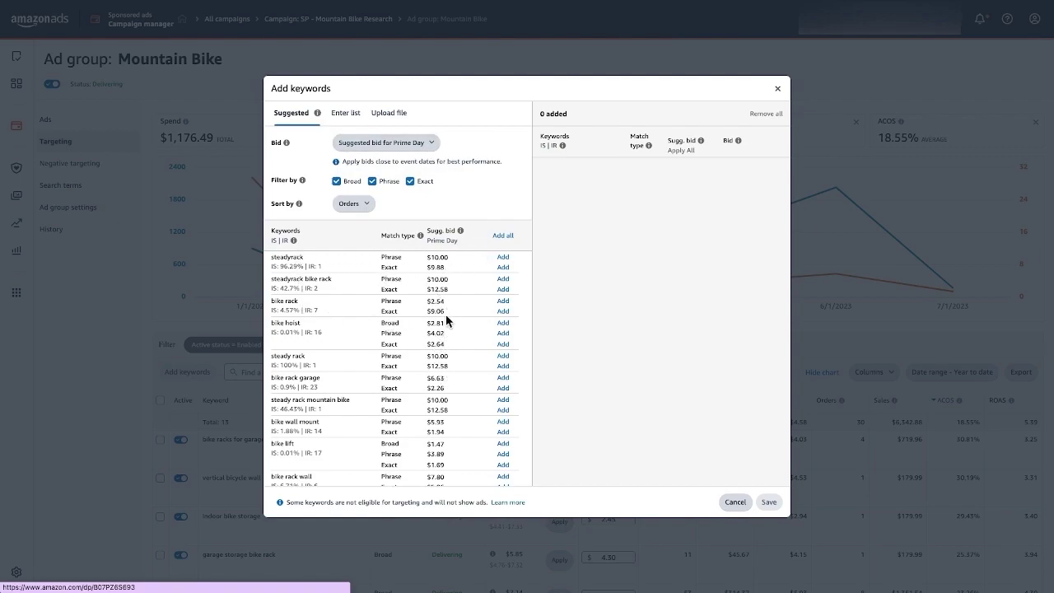
{"action": "left_click", "coordinate": [418, 150]}
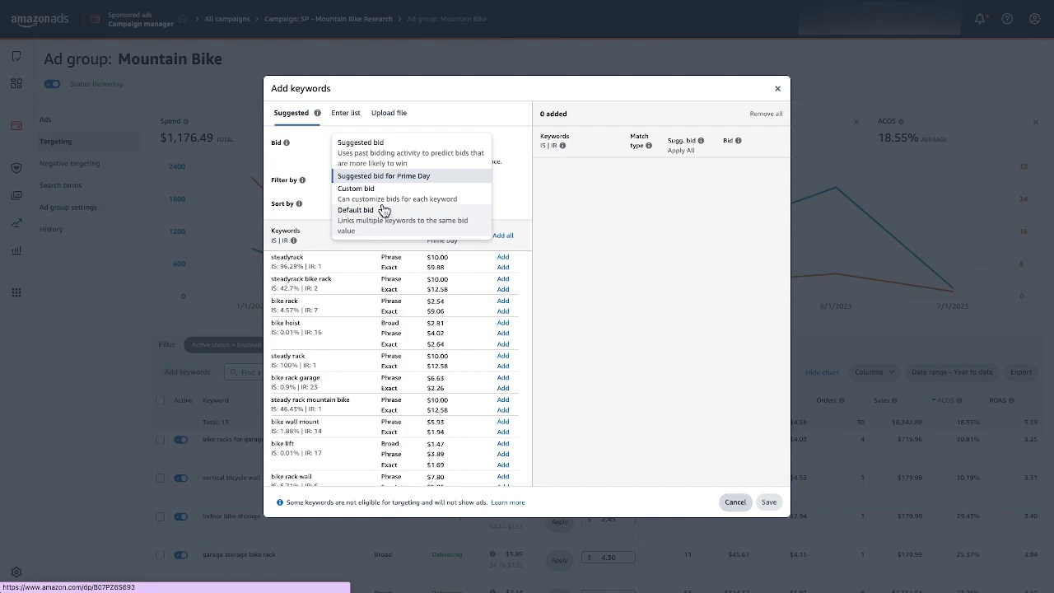
{"action": "left_click", "coordinate": [373, 149]}
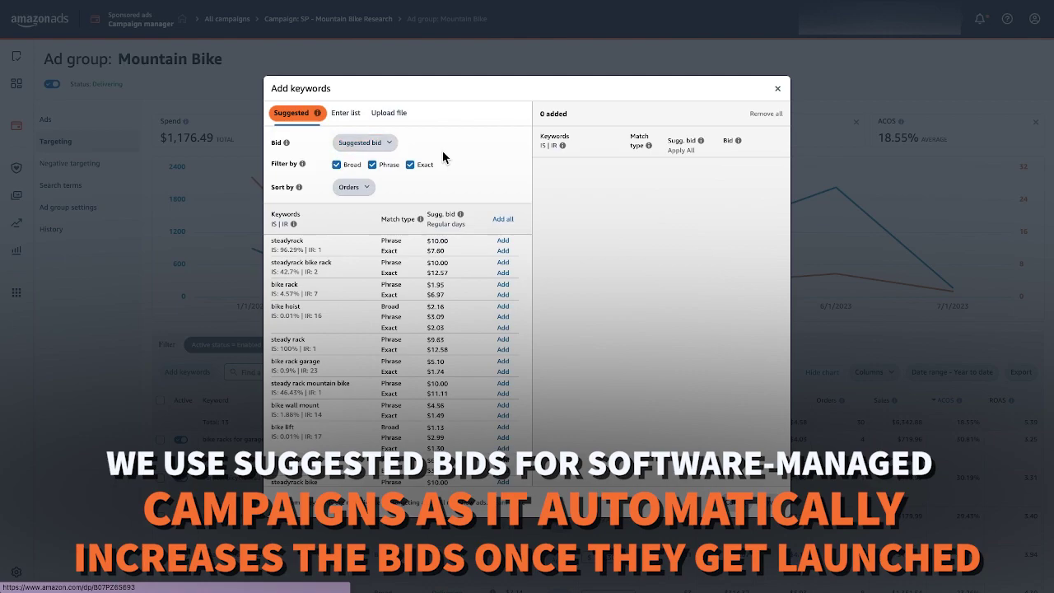
{"action": "scroll", "coordinate": [443, 297], "scroll_direction": "down", "scroll_amount": 3}
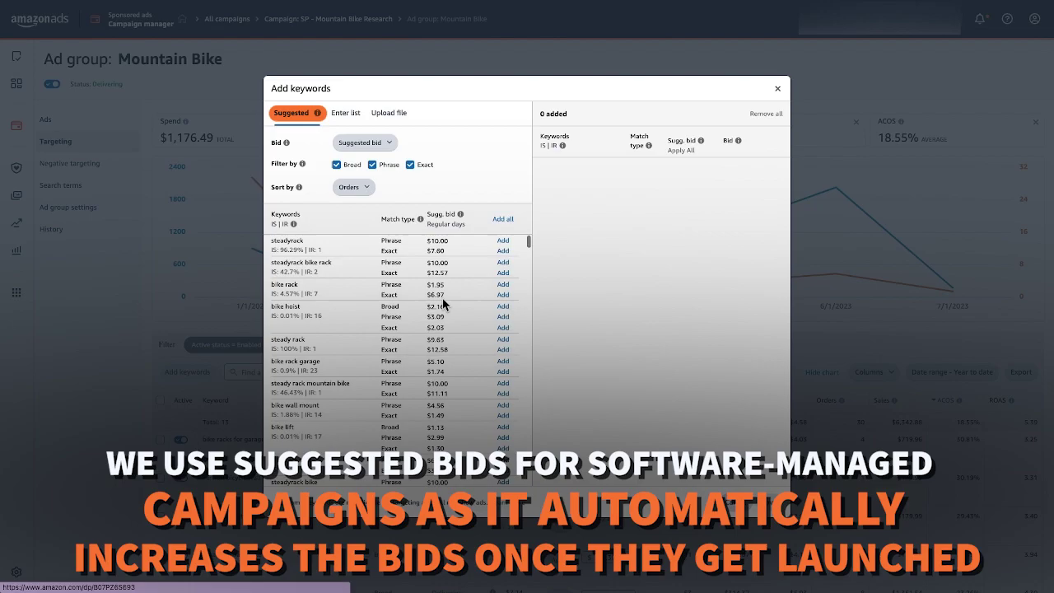
{"action": "scroll", "coordinate": [442, 297], "scroll_direction": "up", "scroll_amount": 3}
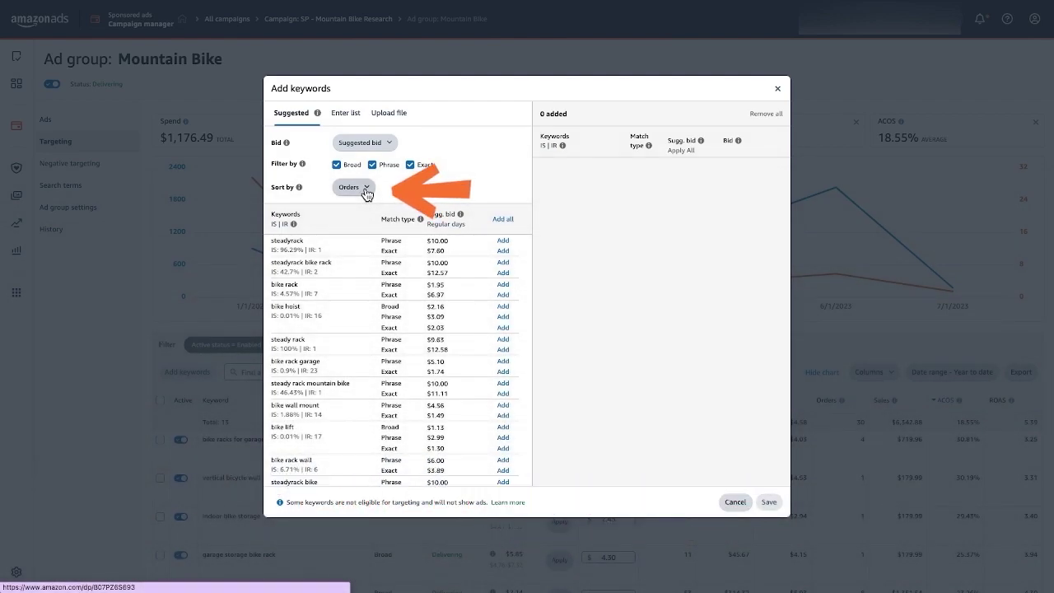
Preview the suggested keywords sorted by Clicks and restore the sorting by Orders
{"action": "left_click", "coordinate": [367, 189]}
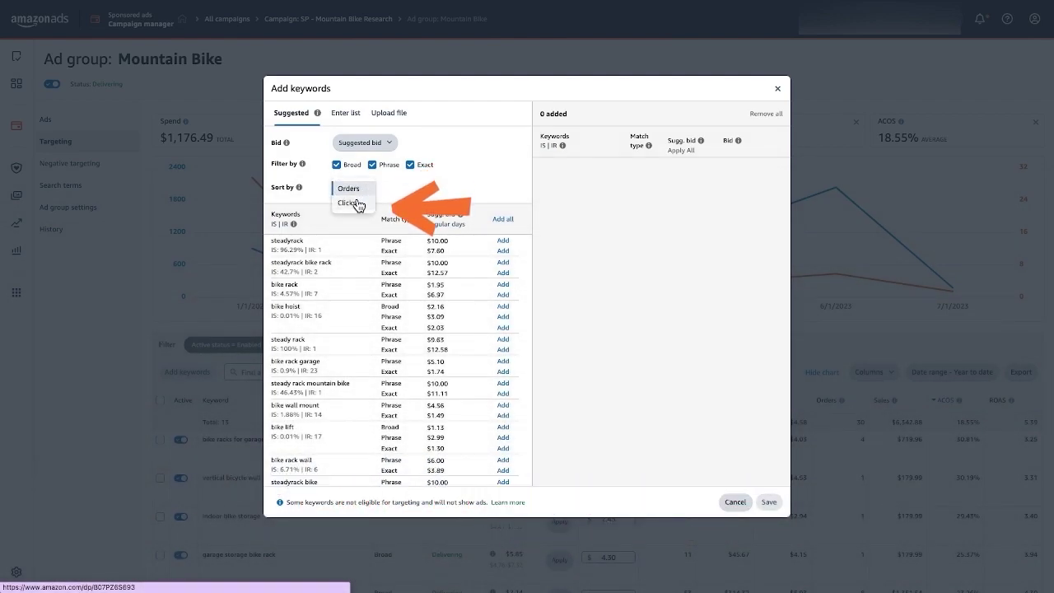
{"action": "left_click", "coordinate": [348, 202]}
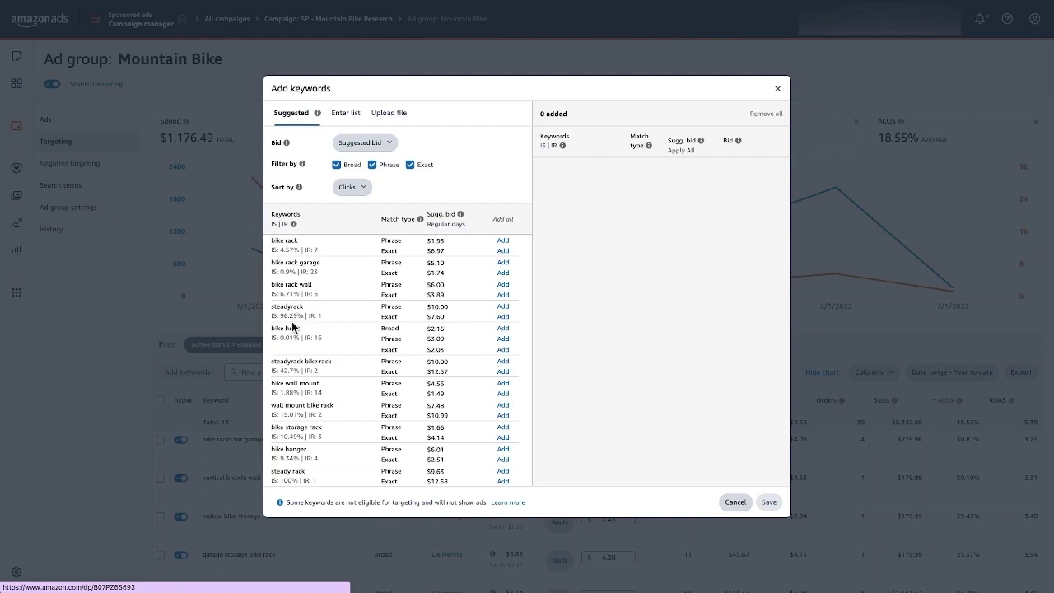
{"action": "left_click", "coordinate": [360, 188]}
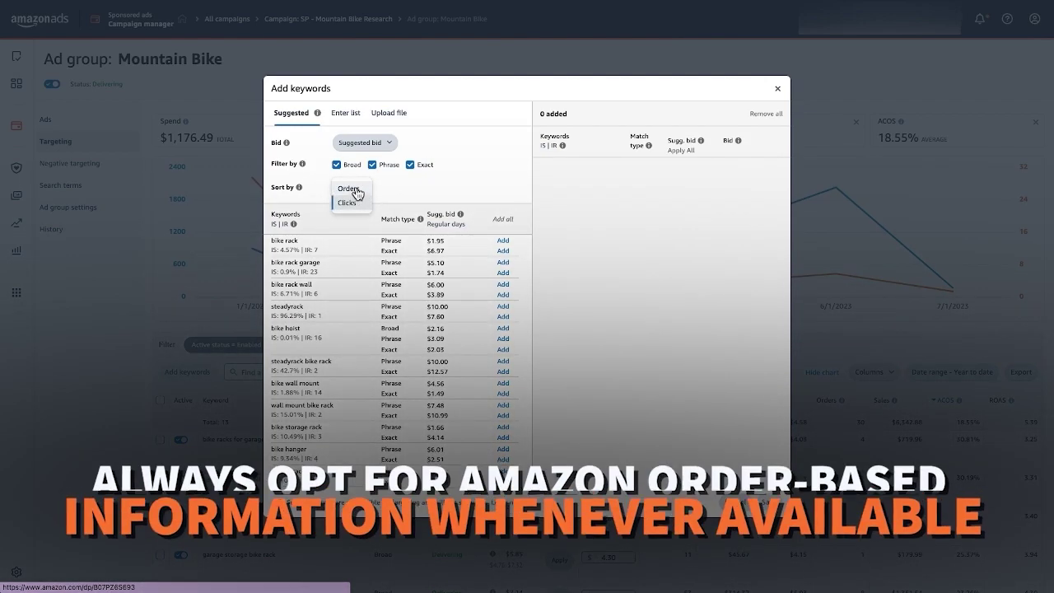
{"action": "left_click", "coordinate": [356, 206]}
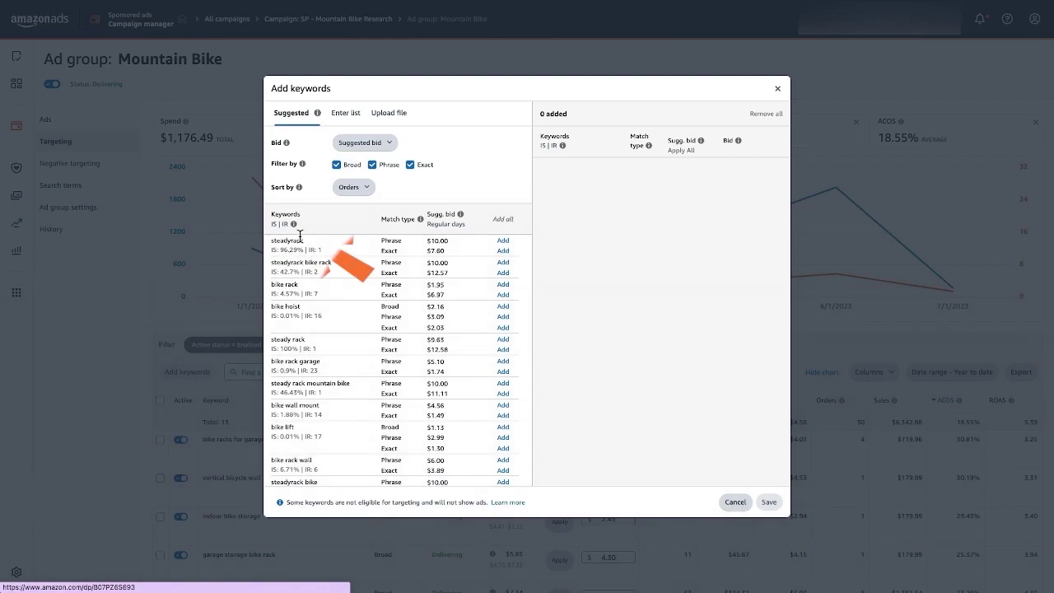
Check the explanation of IS and IR, and limit the suggested keywords to Broad match by excluding Phrase and Exact
{"action": "left_click", "coordinate": [293, 224]}
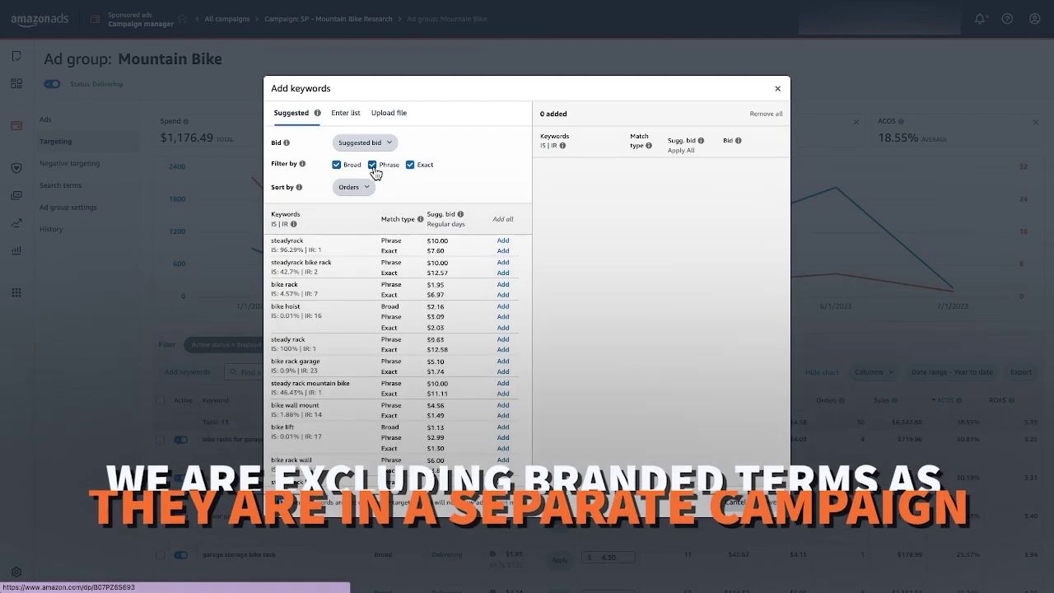
{"action": "left_click", "coordinate": [373, 167]}
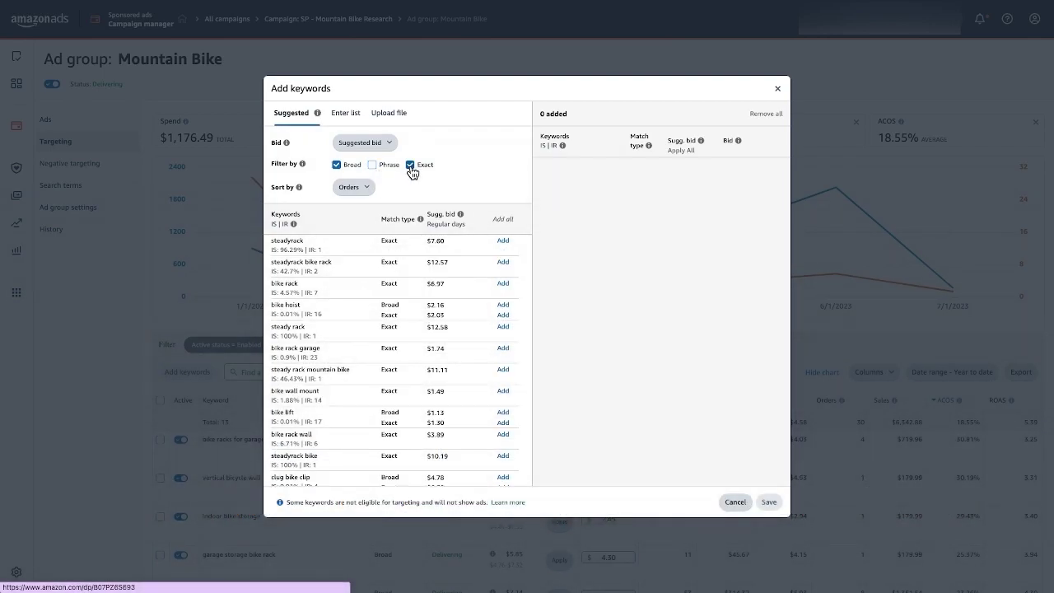
{"action": "left_click", "coordinate": [410, 165]}
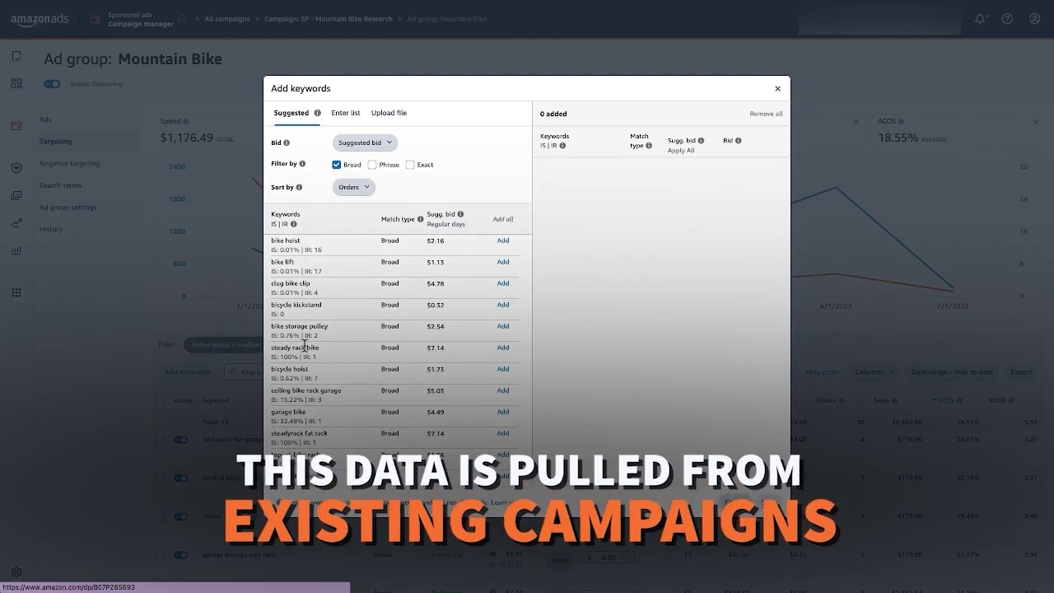
Browse the broad-match keyword suggestions, examining their relevance, impression share, impression rank and suggested bids
{"action": "scroll", "coordinate": [292, 322], "scroll_direction": "down", "scroll_amount": 1}
{"action": "scroll", "coordinate": [321, 273], "scroll_direction": "up", "scroll_amount": 1}
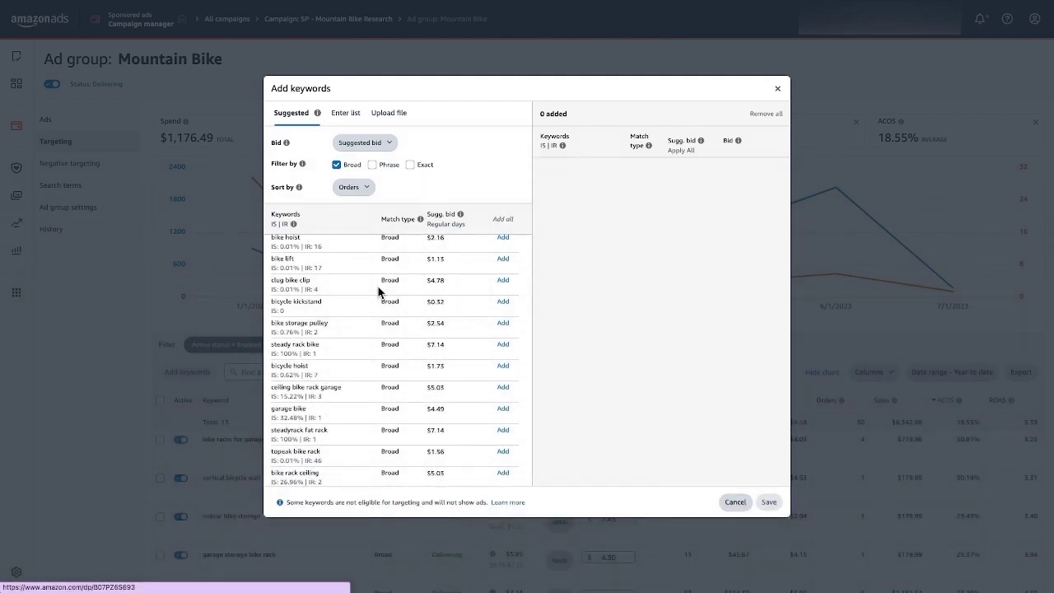
{"action": "scroll", "coordinate": [332, 324], "scroll_direction": "down", "scroll_amount": 2}
{"action": "scroll", "coordinate": [333, 324], "scroll_direction": "up", "scroll_amount": 2}
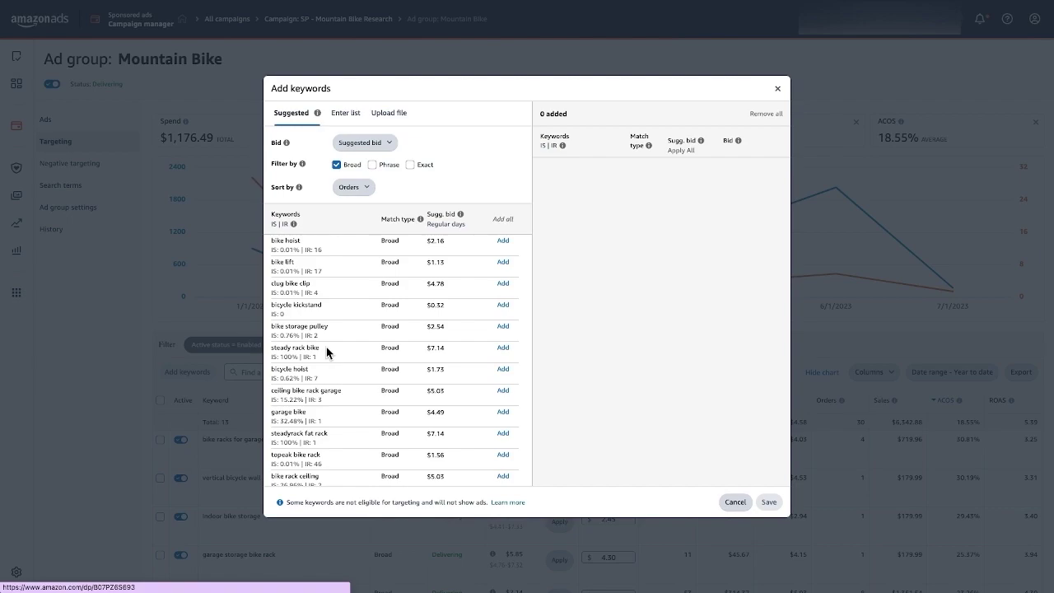
{"action": "scroll", "coordinate": [326, 347], "scroll_direction": "down", "scroll_amount": 1}
{"action": "scroll", "coordinate": [326, 346], "scroll_direction": "up", "scroll_amount": 1}
{"action": "scroll", "coordinate": [336, 283], "scroll_direction": "down", "scroll_amount": 5}
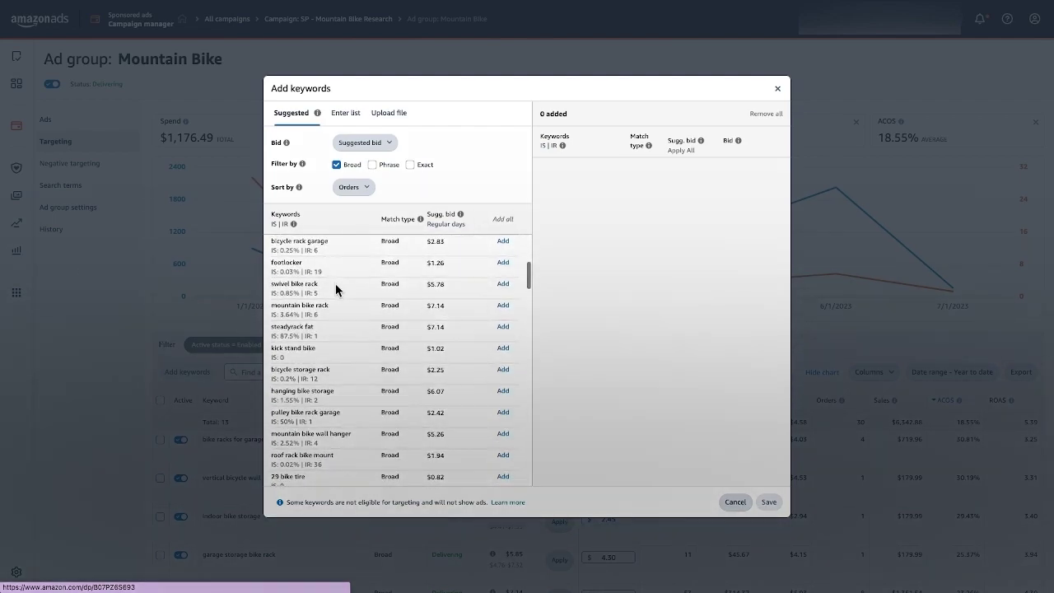
{"action": "scroll", "coordinate": [335, 283], "scroll_direction": "up", "scroll_amount": 5}
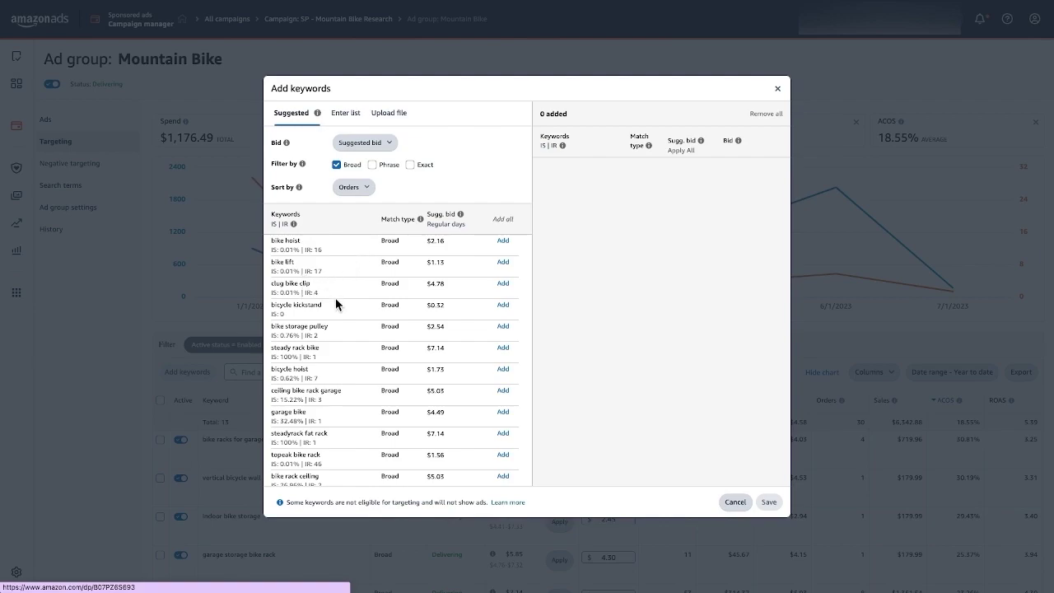
{"action": "scroll", "coordinate": [335, 301], "scroll_direction": "down", "scroll_amount": 2}
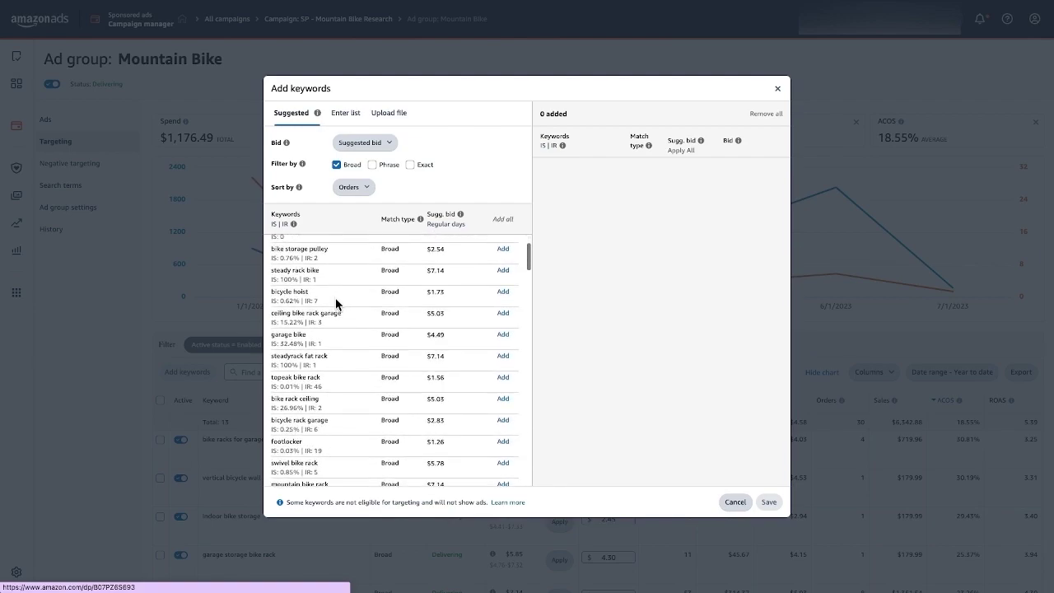
{"action": "scroll", "coordinate": [361, 263], "scroll_direction": "down", "scroll_amount": 1}
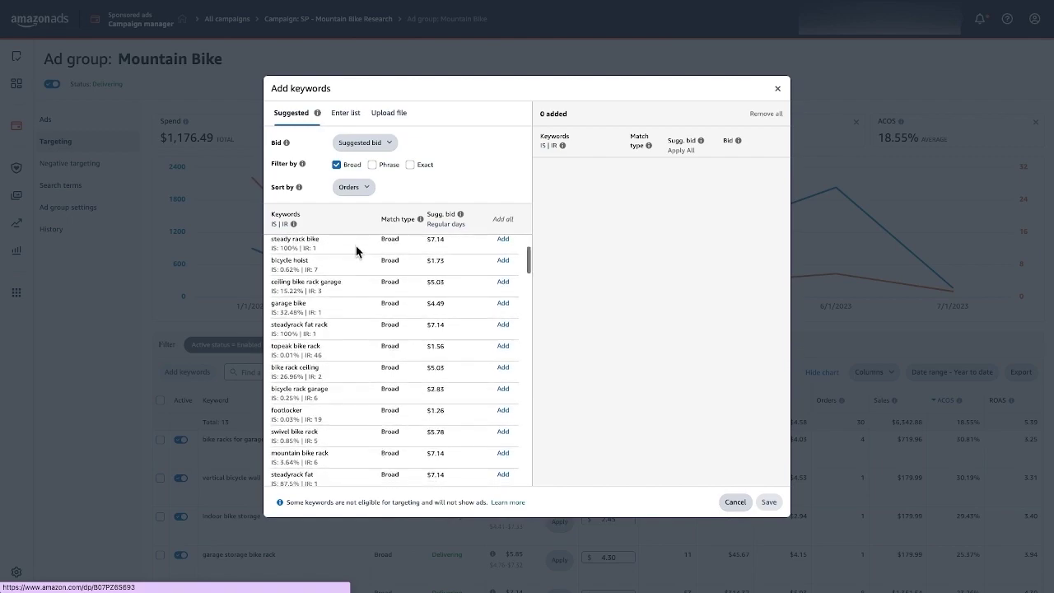
{"action": "scroll", "coordinate": [356, 245], "scroll_direction": "down", "scroll_amount": 2}
{"action": "scroll", "coordinate": [356, 245], "scroll_direction": "down", "scroll_amount": 1}
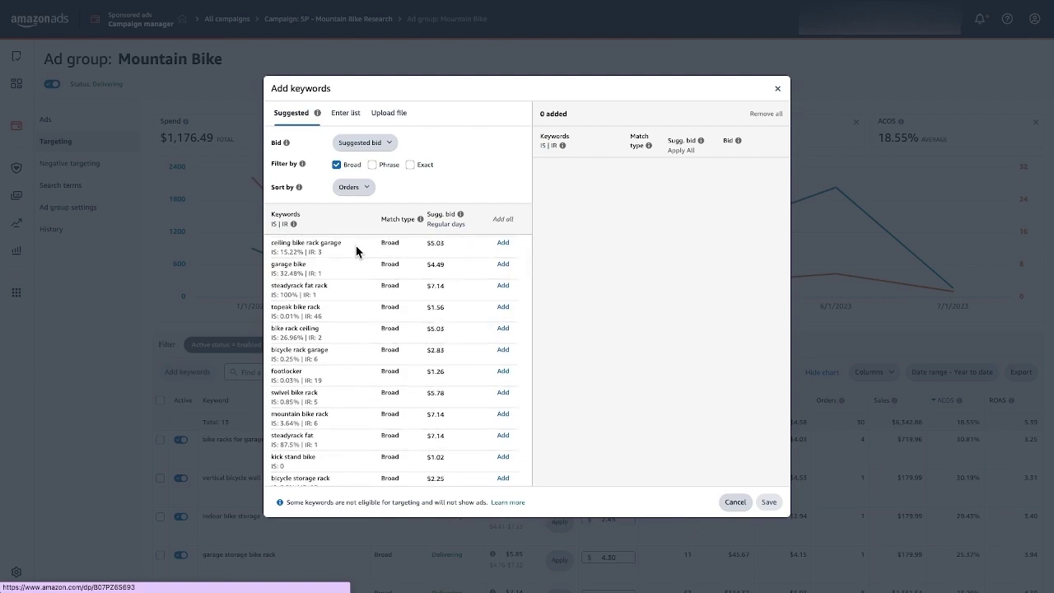
{"action": "scroll", "coordinate": [356, 246], "scroll_direction": "down", "scroll_amount": 3}
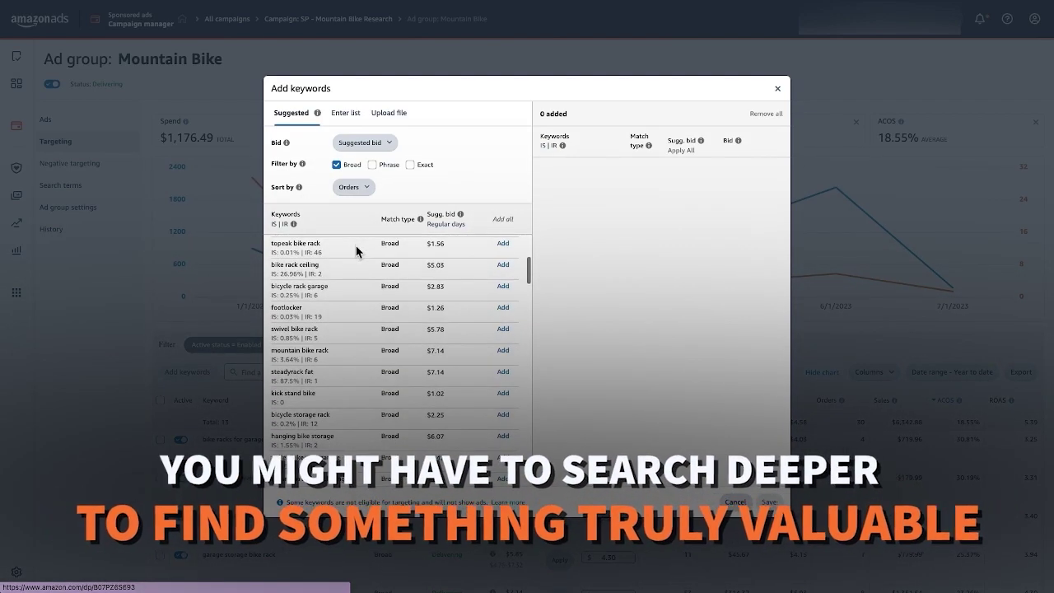
Add the broad-match suggestions "bike rack ceiling" and "bicycle rack garage" to the keyword selection at their suggested bids
{"action": "scroll", "coordinate": [355, 245], "scroll_direction": "down", "scroll_amount": 1}
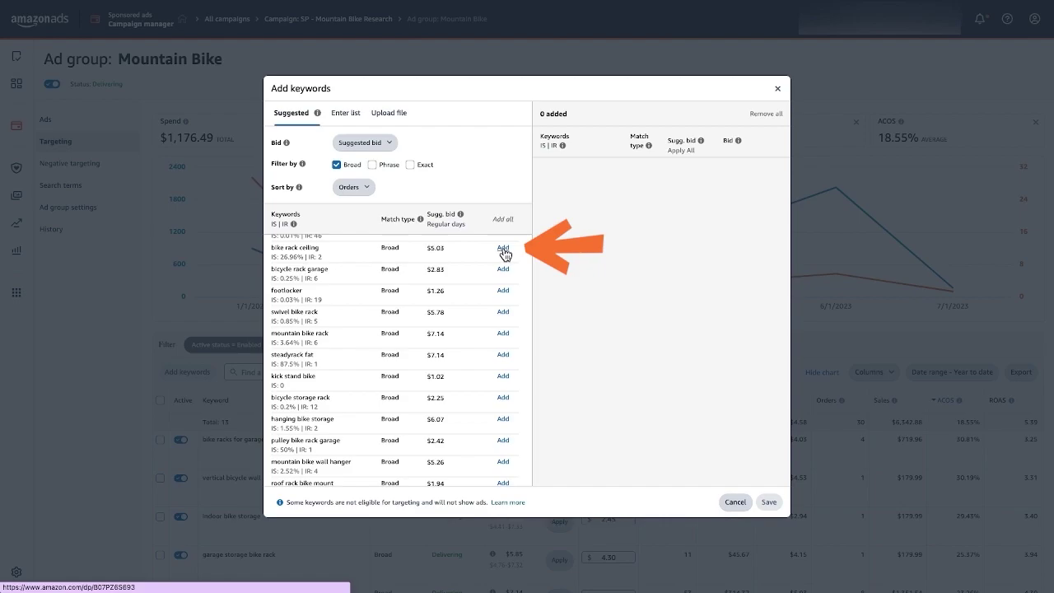
{"action": "left_click", "coordinate": [503, 249]}
{"action": "scroll", "coordinate": [330, 258], "scroll_direction": "down", "scroll_amount": 1}
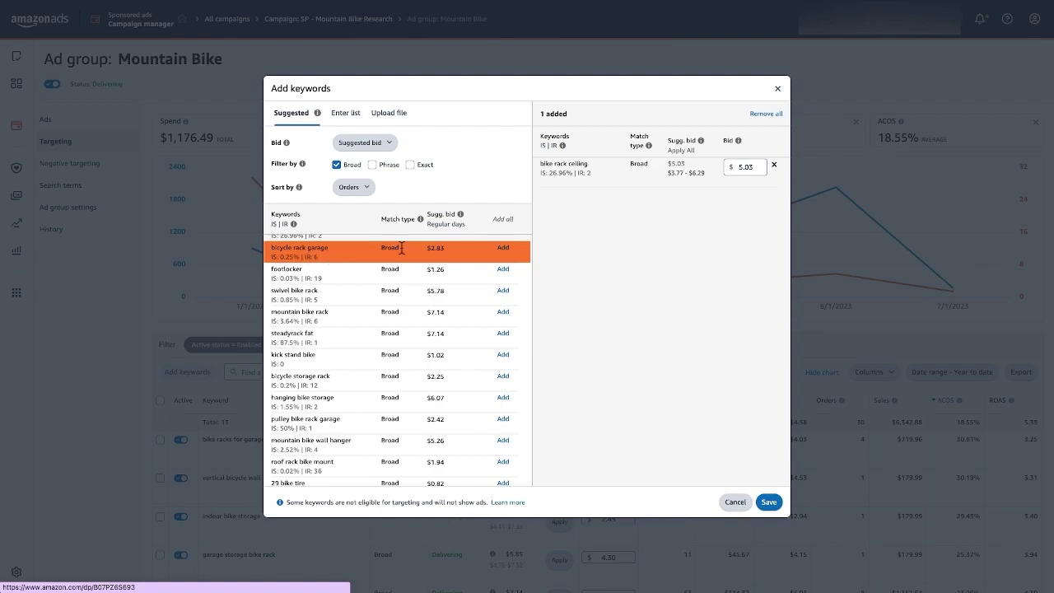
{"action": "left_click", "coordinate": [503, 248]}
Add the broad-match suggestions "swivel bike rack" and "mountain bike rack" to the keyword selection at their suggested bids
{"action": "scroll", "coordinate": [387, 277], "scroll_direction": "down", "scroll_amount": 1}
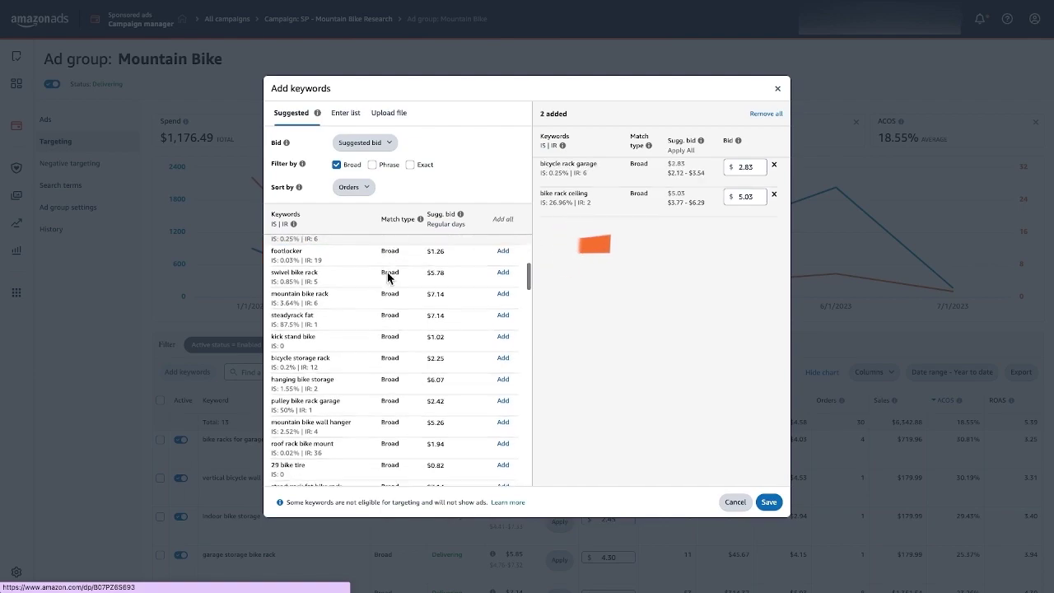
{"action": "scroll", "coordinate": [388, 277], "scroll_direction": "down", "scroll_amount": 1}
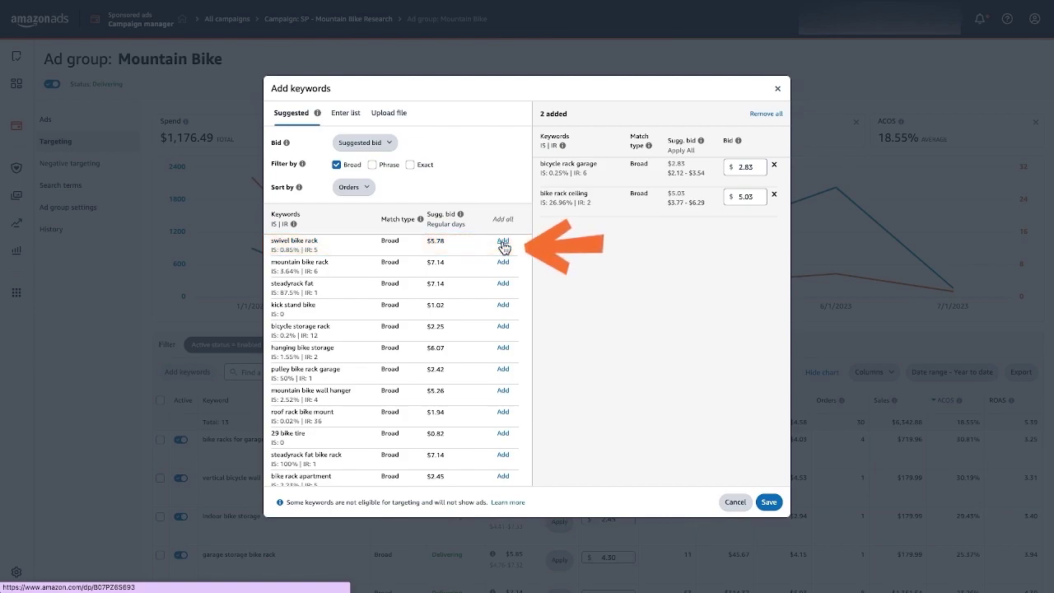
{"action": "left_click", "coordinate": [502, 243]}
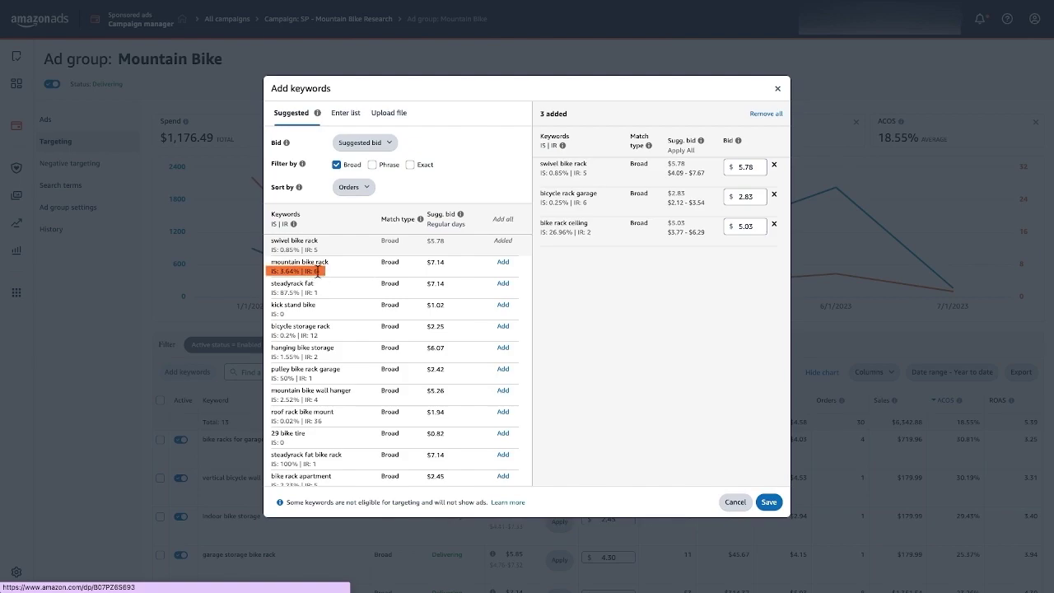
{"action": "left_click", "coordinate": [502, 263]}
Add the broad-match suggestion "hanging bike storage" at its suggested bid and save the selected keywords to the Mountain Bike ad group
{"action": "scroll", "coordinate": [352, 279], "scroll_direction": "down", "scroll_amount": 3}
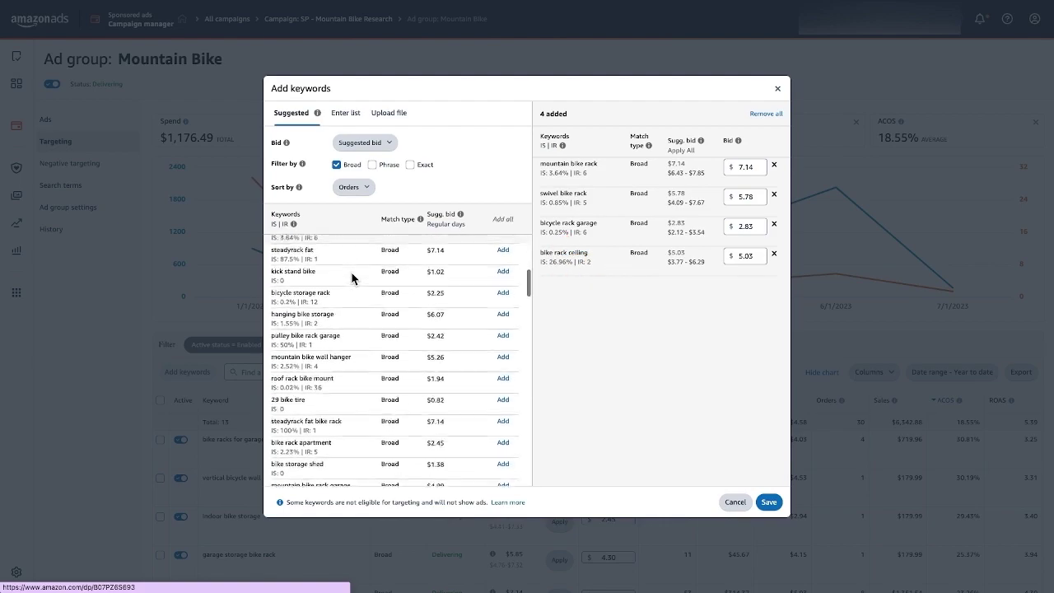
{"action": "scroll", "coordinate": [354, 267], "scroll_direction": "down", "scroll_amount": 1}
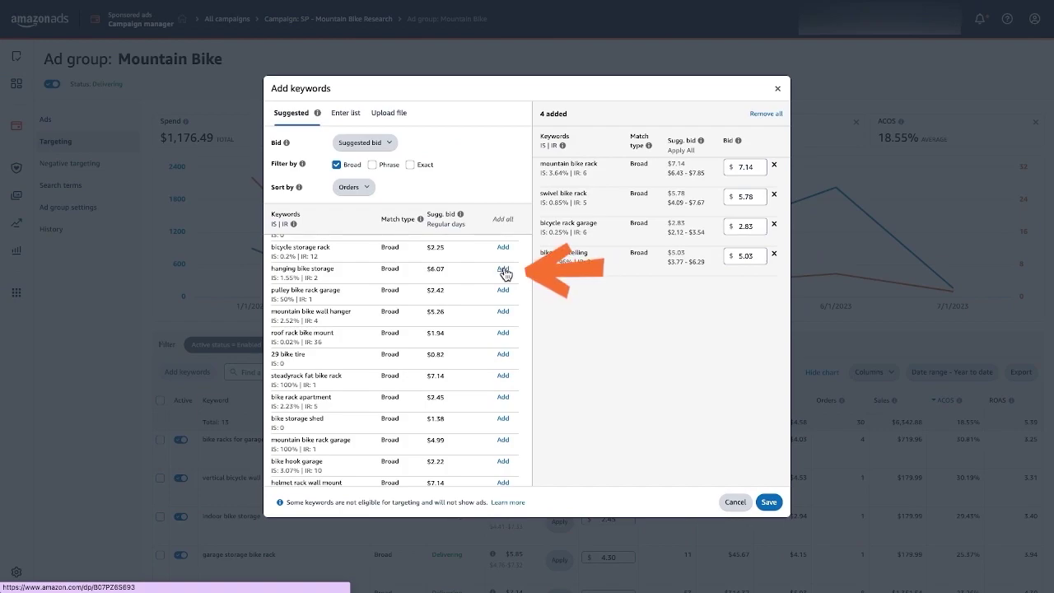
{"action": "left_click", "coordinate": [735, 287]}
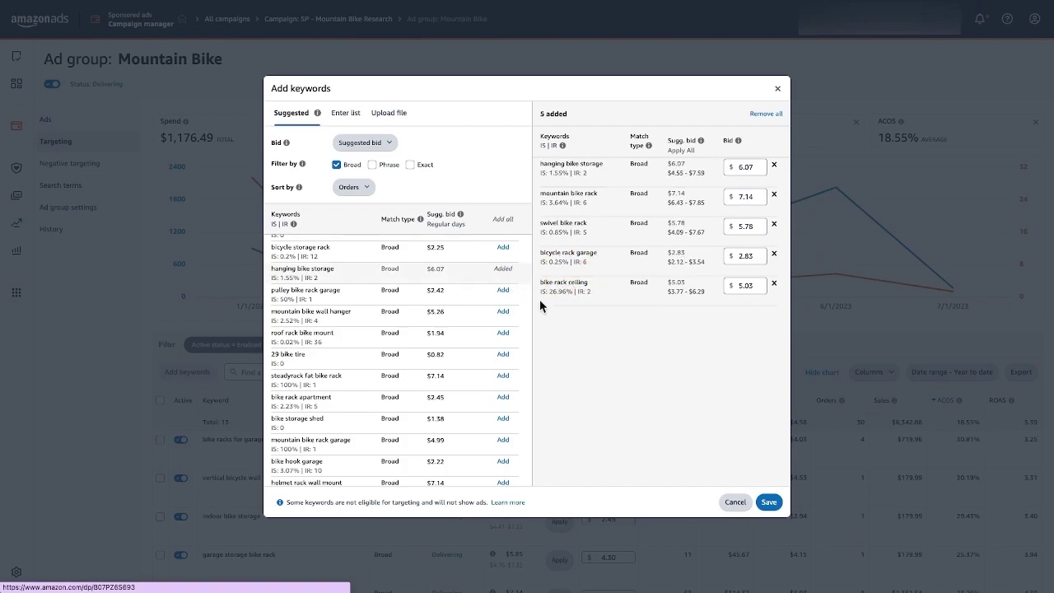
{"action": "scroll", "coordinate": [540, 299], "scroll_direction": "down", "scroll_amount": 1}
{"action": "scroll", "coordinate": [445, 383], "scroll_direction": "down", "scroll_amount": 10}
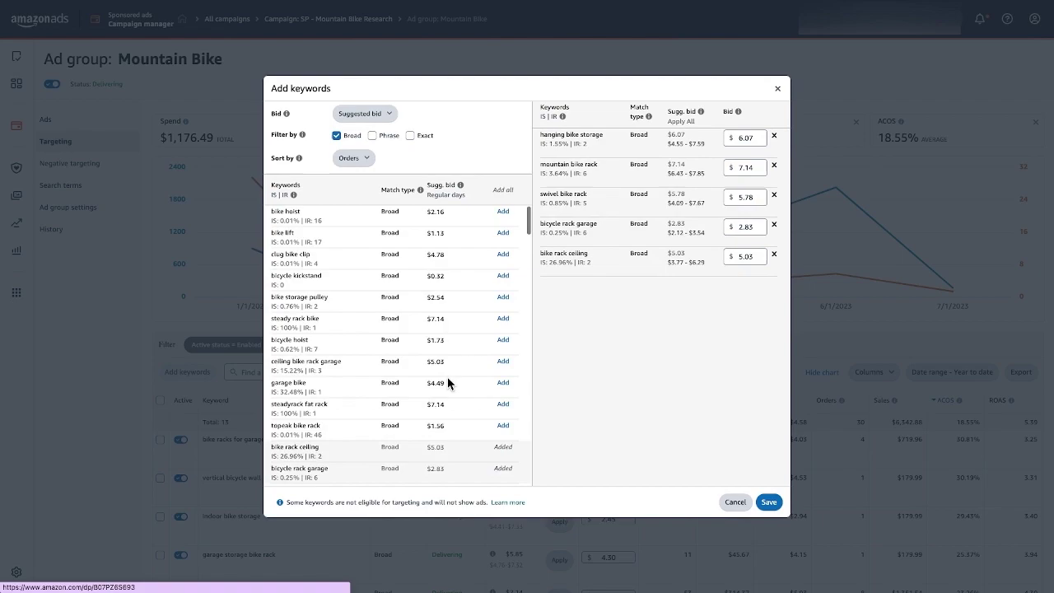
{"action": "left_click", "coordinate": [768, 502]}
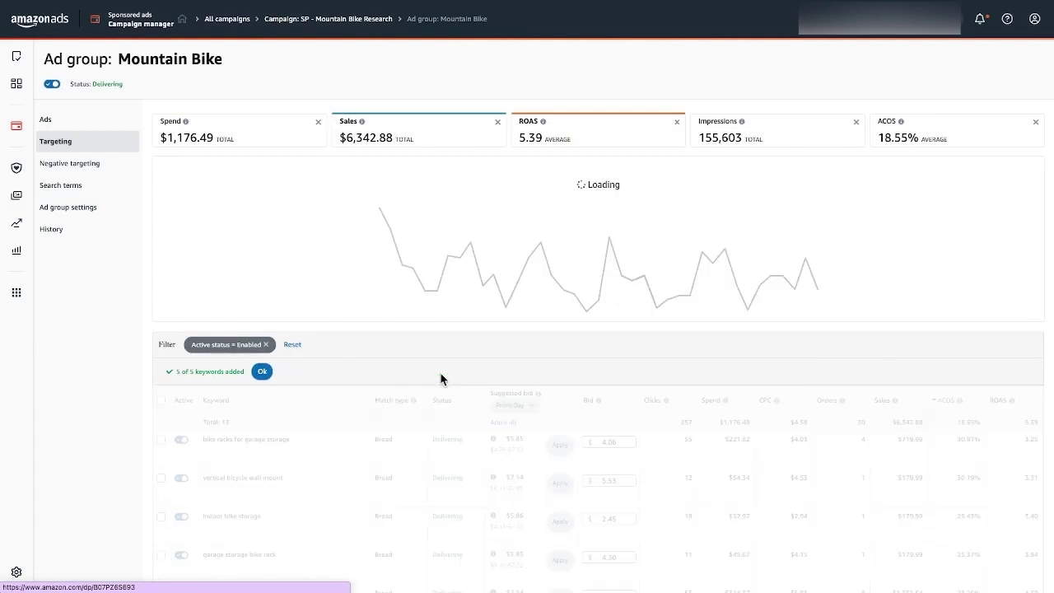